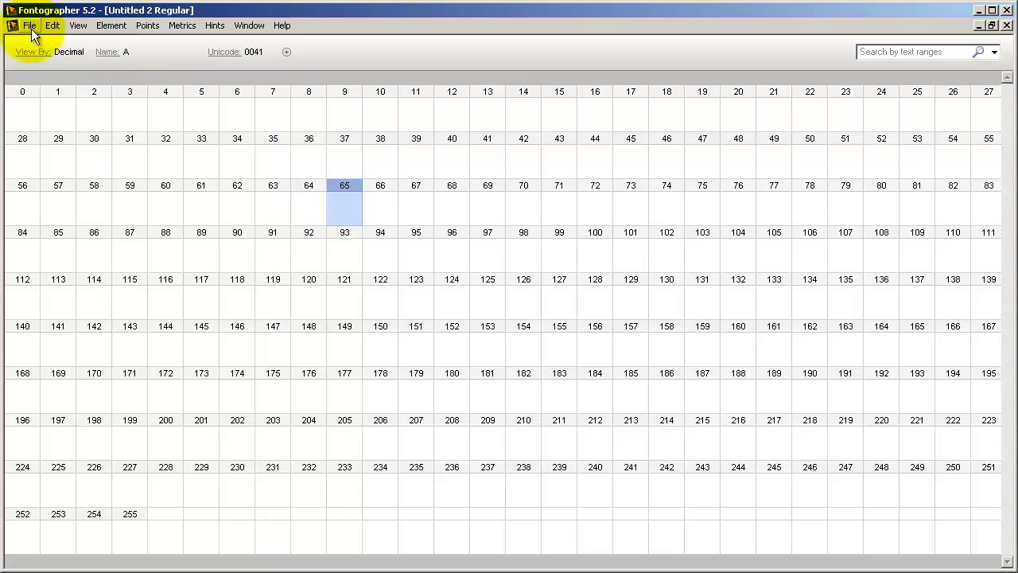
# Step: Browse the Fonts, Editing and Points preference tabs, then cancel without changing anything
pyautogui.click(31, 29)
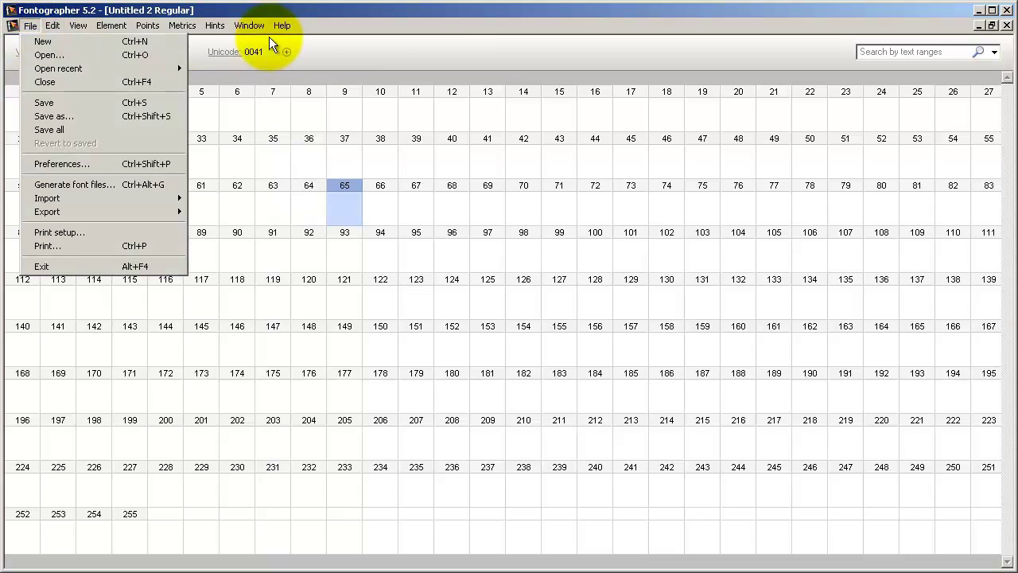
pyautogui.click(350, 23)
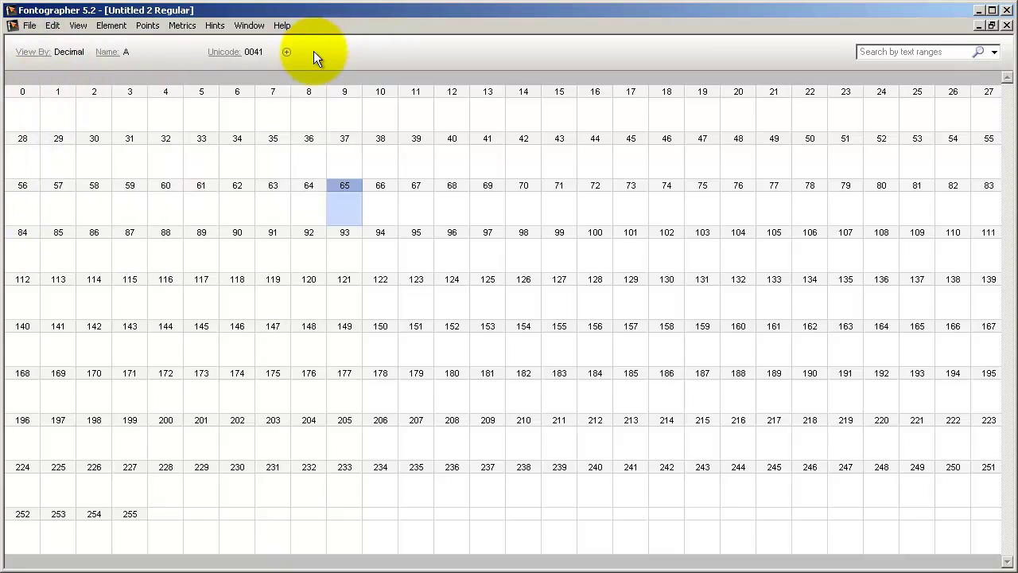
pyautogui.click(32, 27)
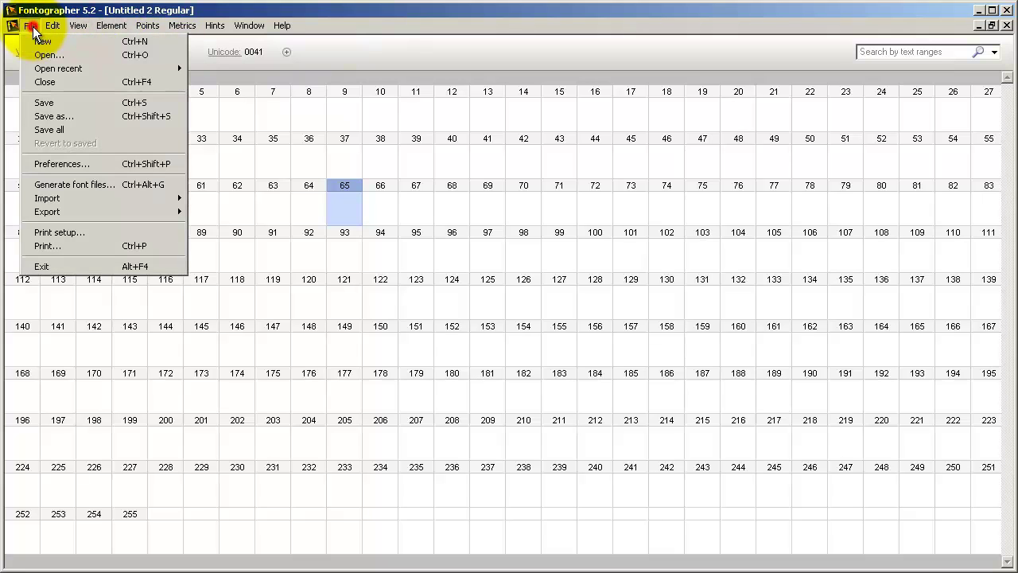
pyautogui.click(55, 167)
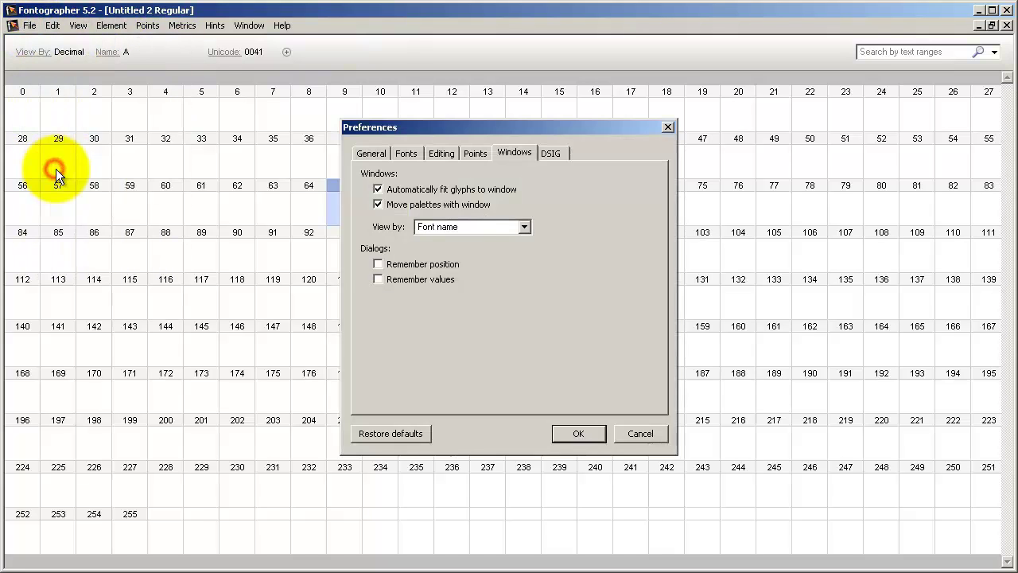
pyautogui.click(410, 152)
pyautogui.click(441, 152)
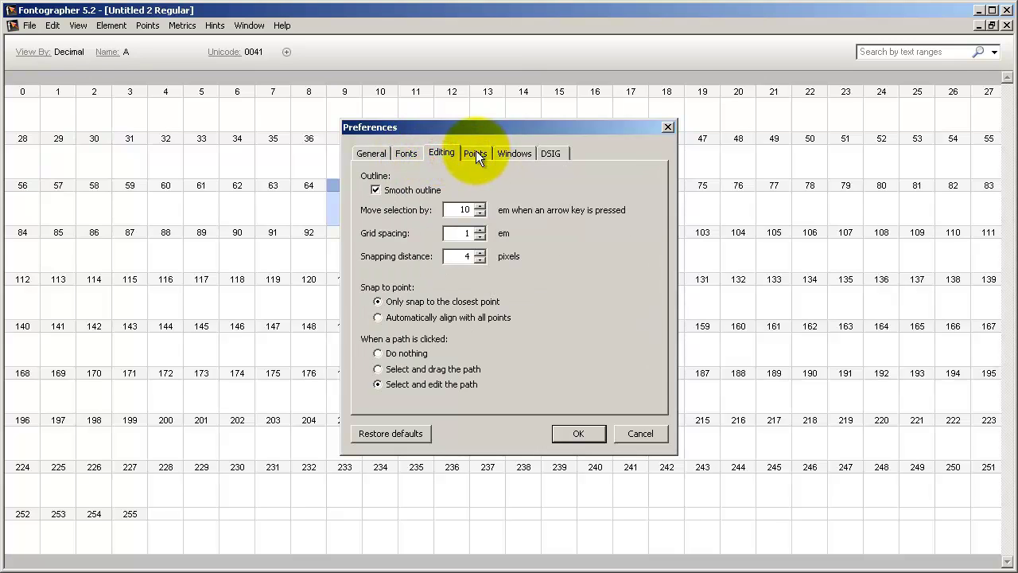
pyautogui.click(475, 151)
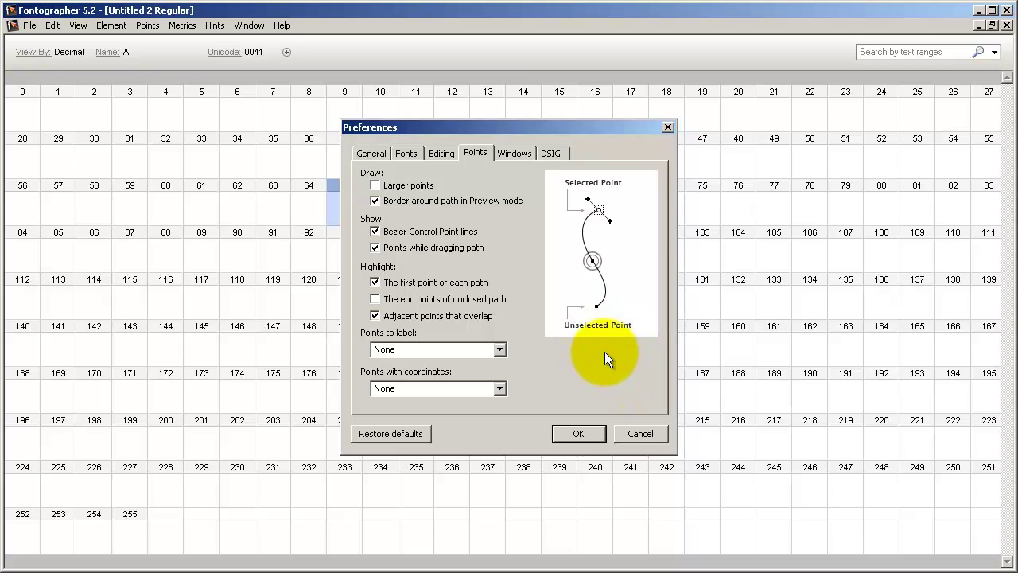
pyautogui.click(636, 434)
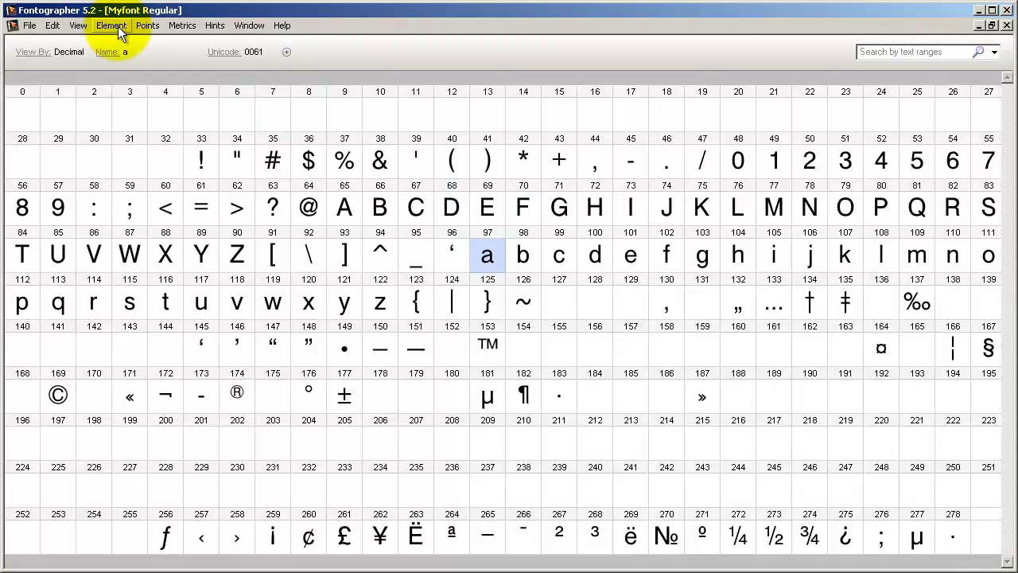
pyautogui.click(117, 27)
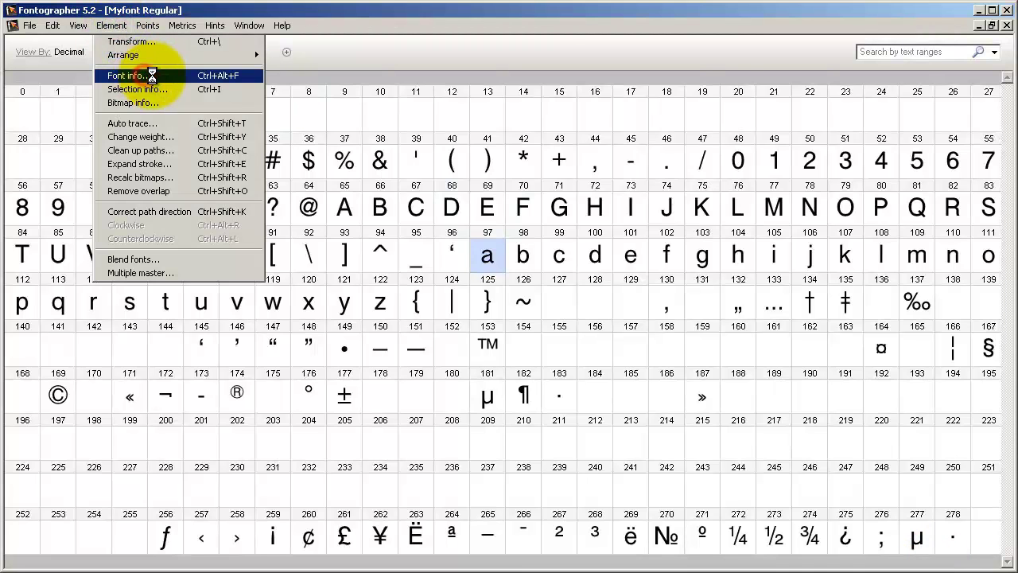
pyautogui.click(127, 75)
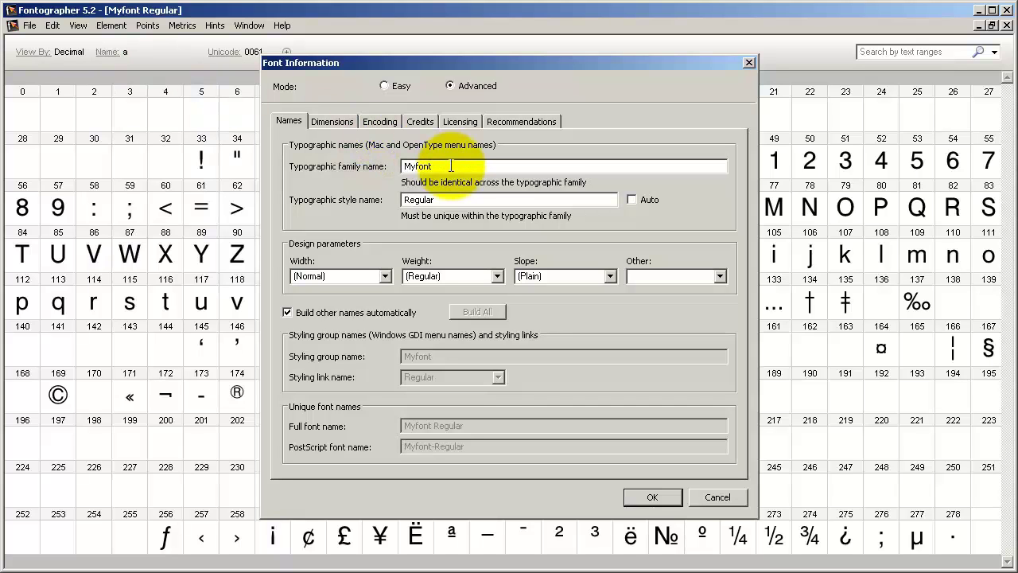
pyautogui.click(333, 123)
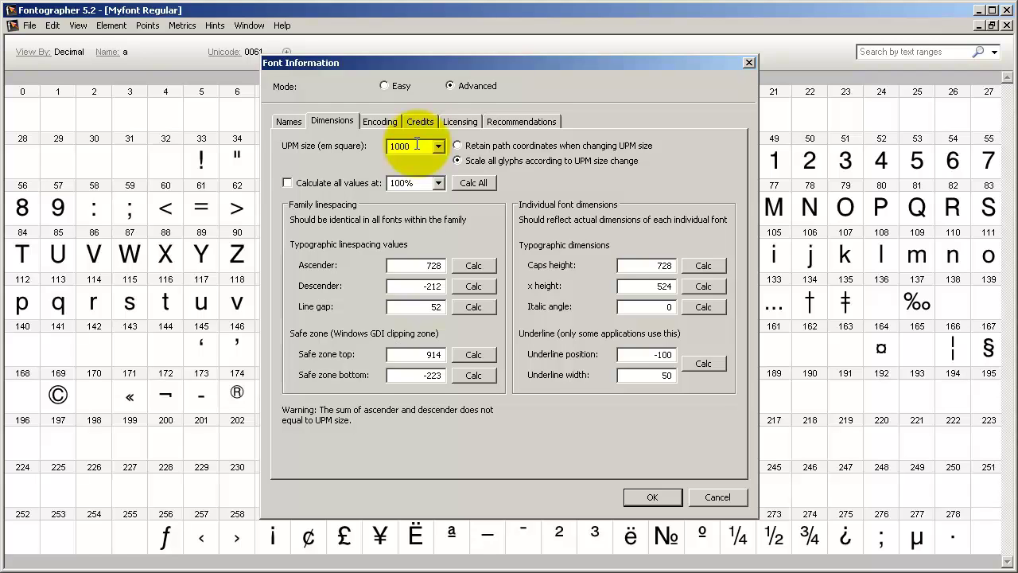
pyautogui.click(385, 121)
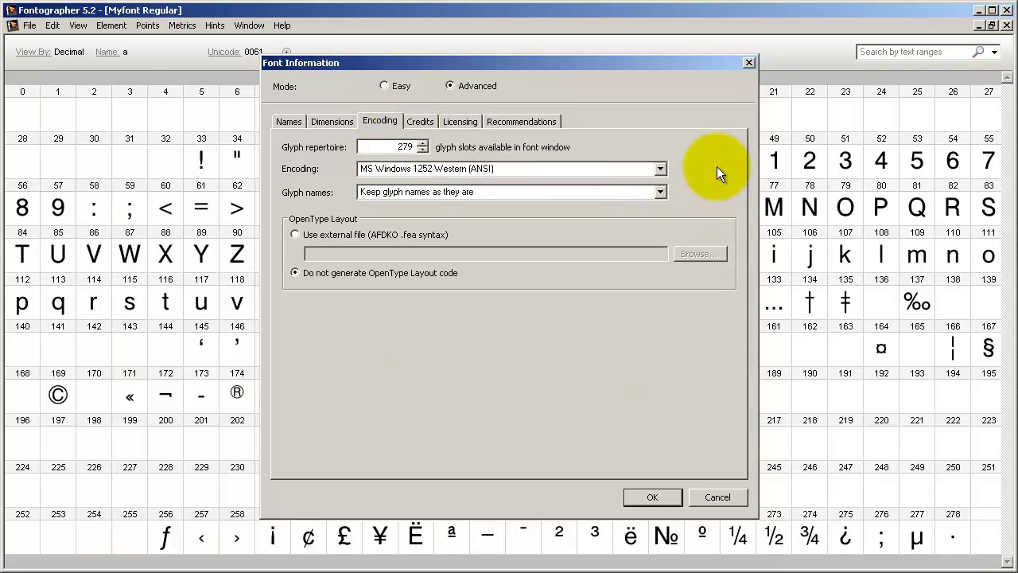
pyautogui.click(661, 170)
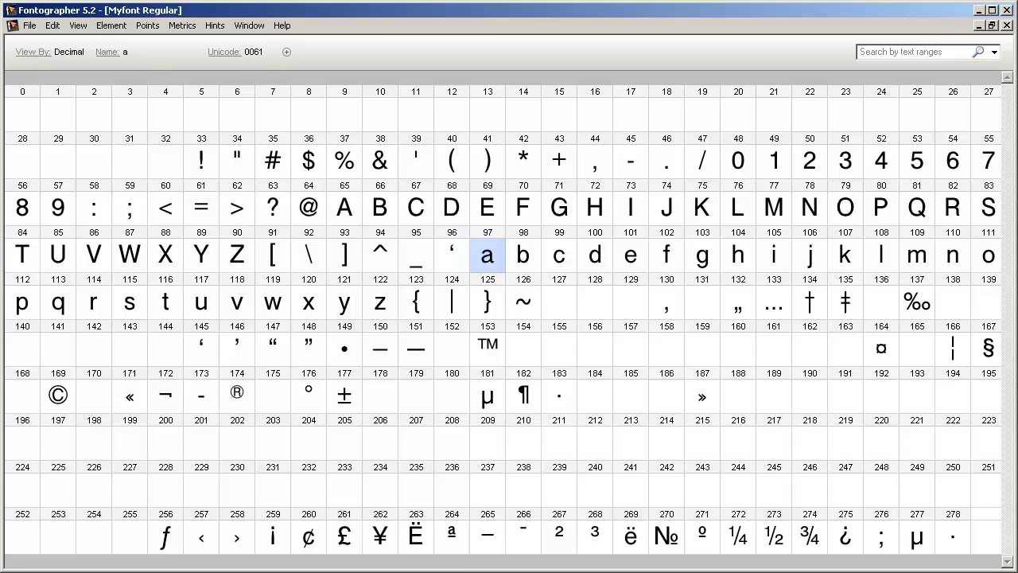
# Step: Inspect the capital A and lowercase a outlines, then jump back to capital A in the grid
pyautogui.doubleClick(348, 206)
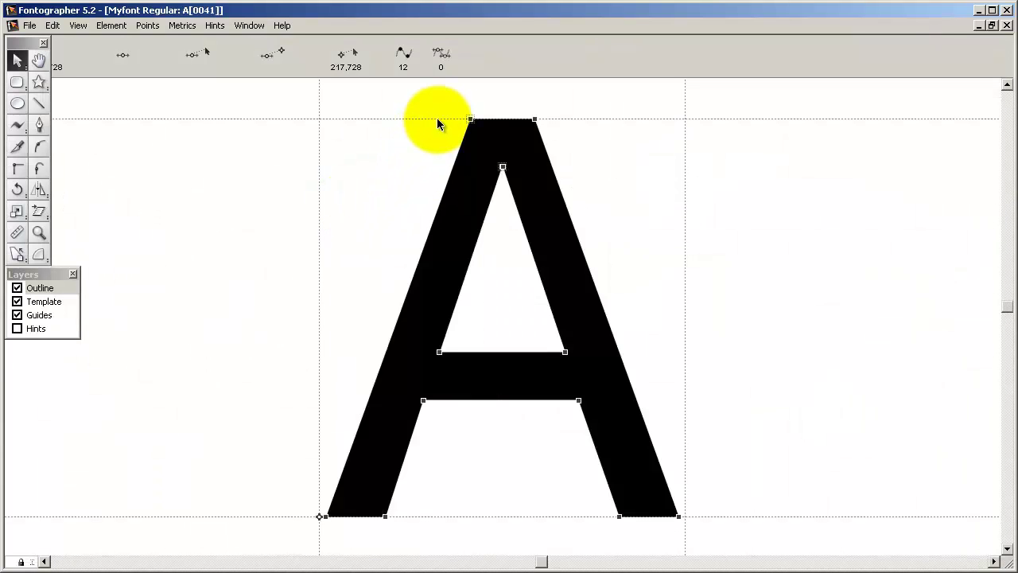
pyautogui.click(1006, 24)
pyautogui.doubleClick(487, 255)
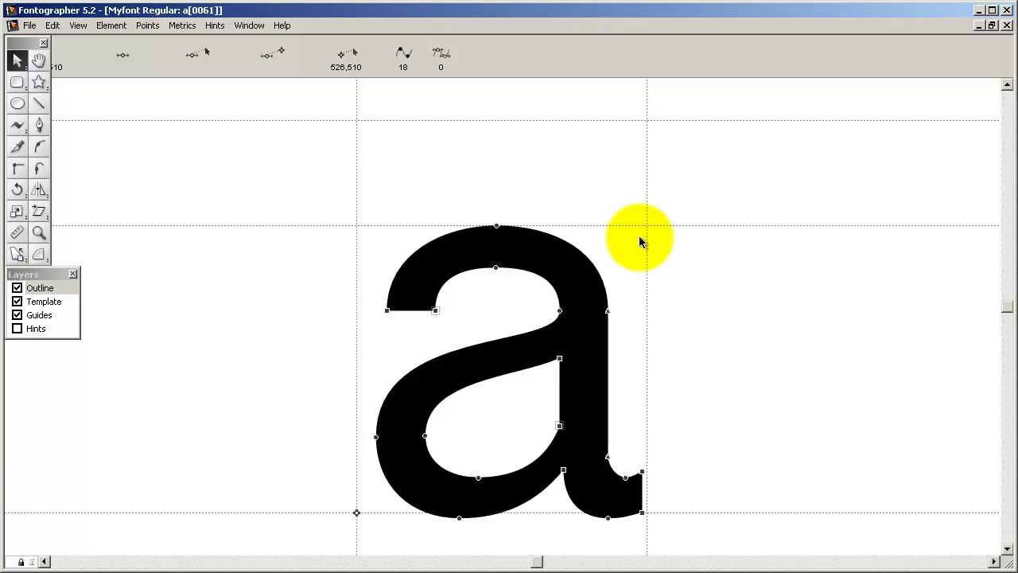
pyautogui.click(1006, 26)
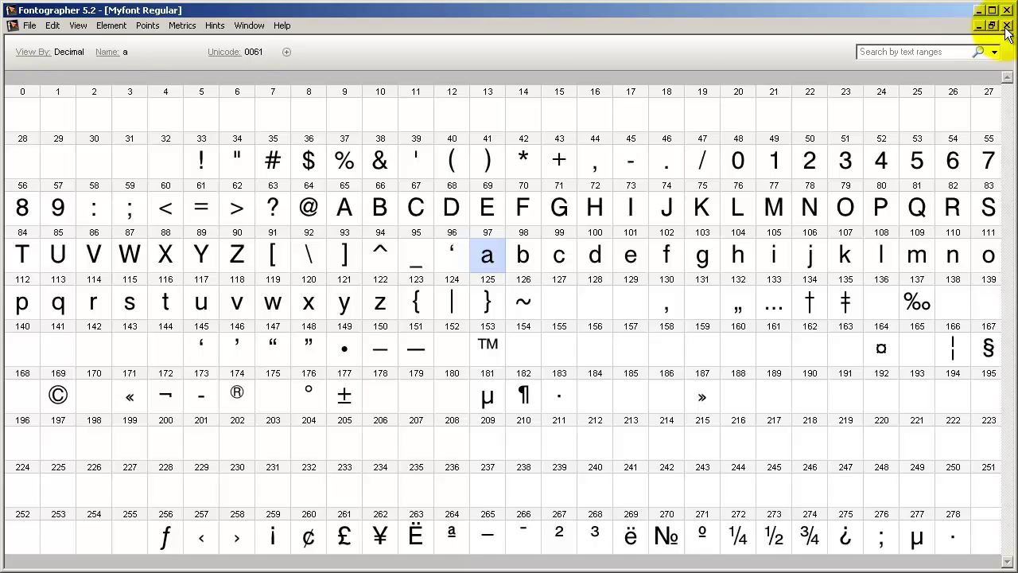
pyautogui.hotkey('shift', 'a')
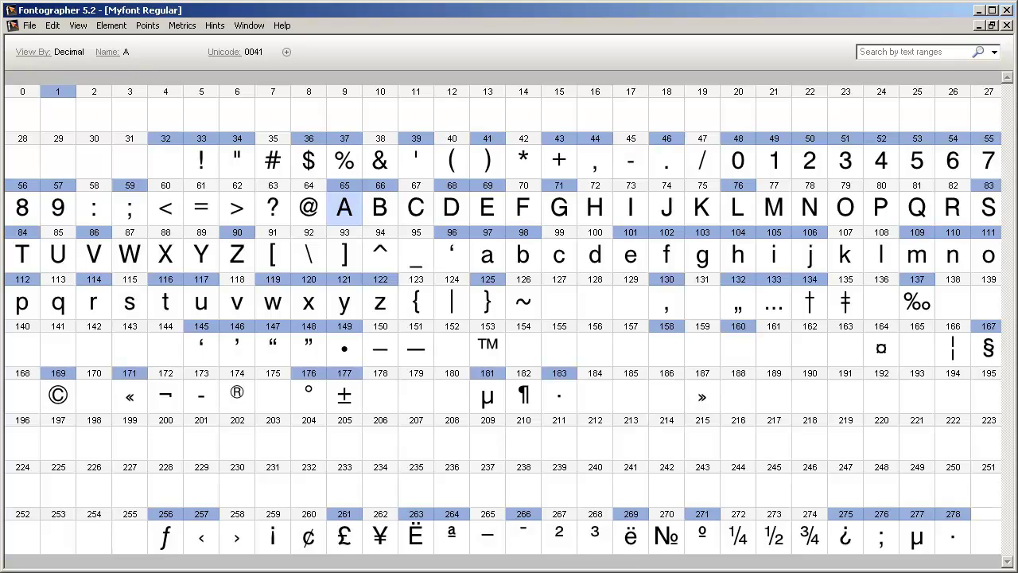
# Step: Open capital A and run automatic spacing across the font
pyautogui.doubleClick(342, 209)
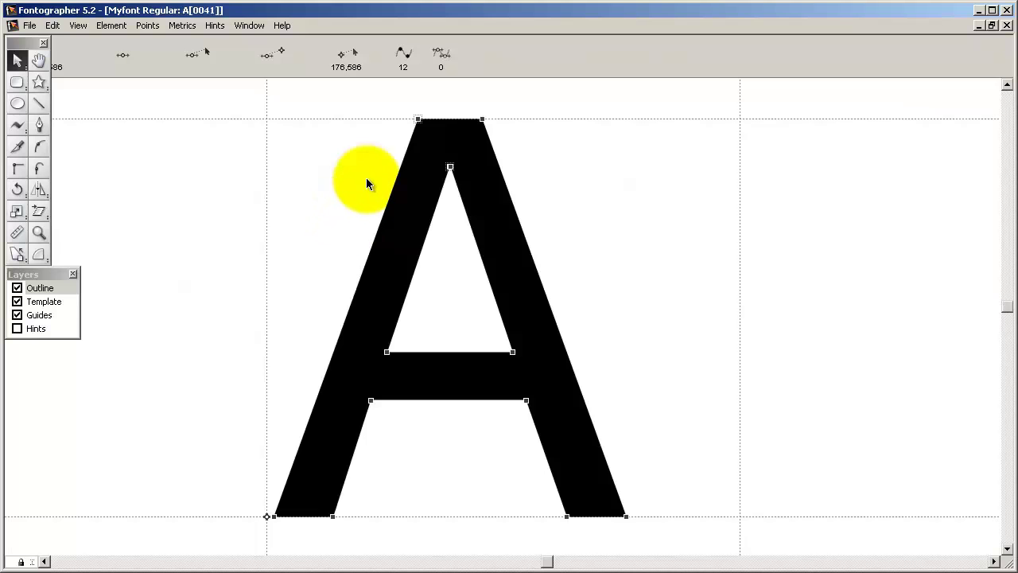
pyautogui.click(183, 25)
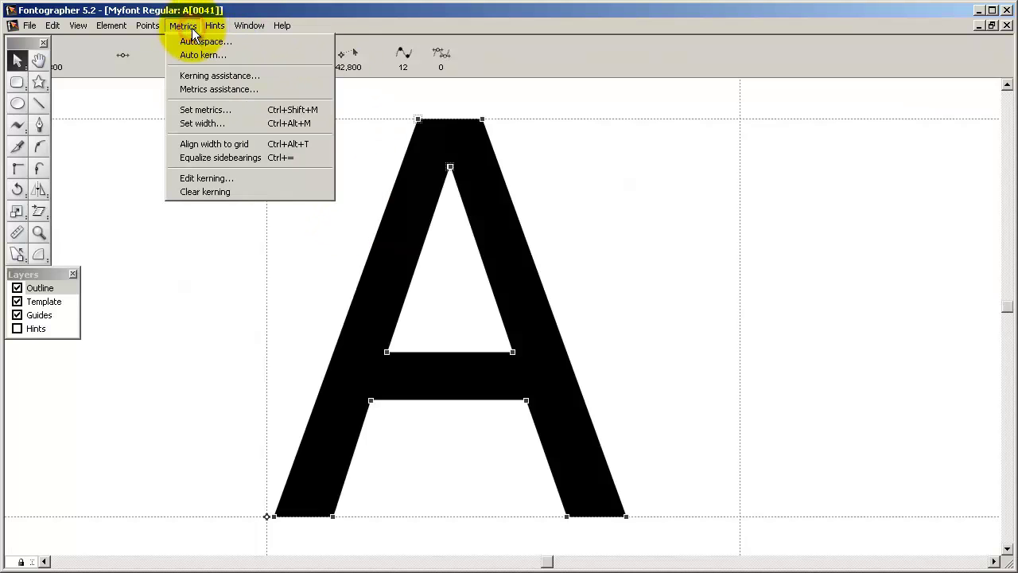
pyautogui.click(203, 44)
pyautogui.click(557, 413)
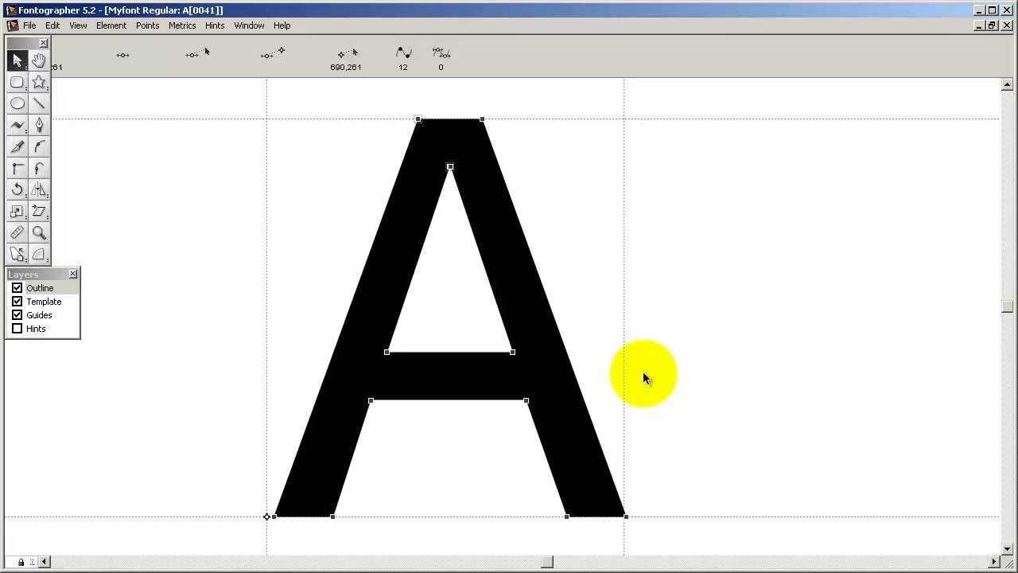
# Step: Auto kern the font in Easy mode, at most 500 pairs at strength 50
pyautogui.click(182, 24)
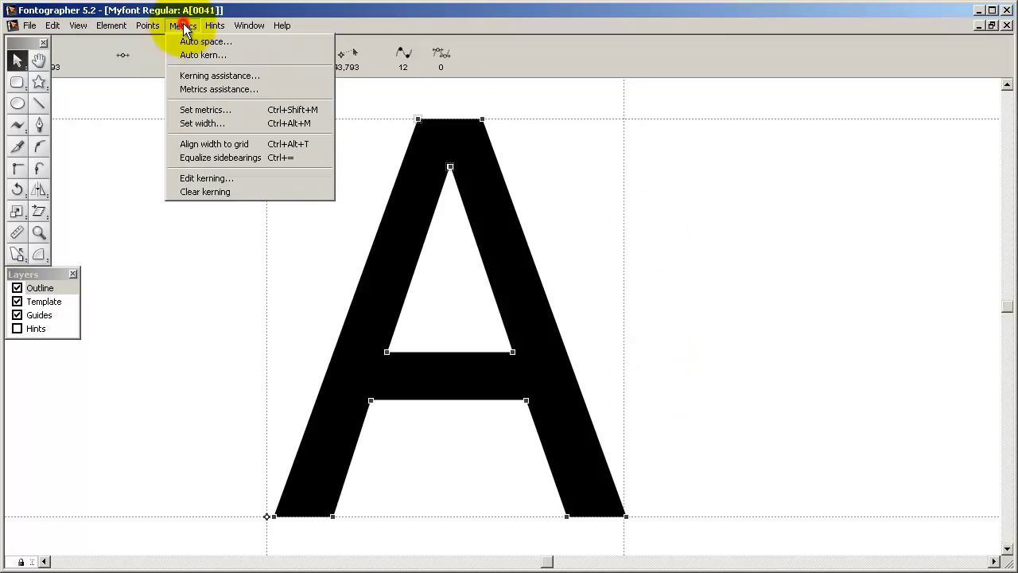
pyautogui.click(211, 53)
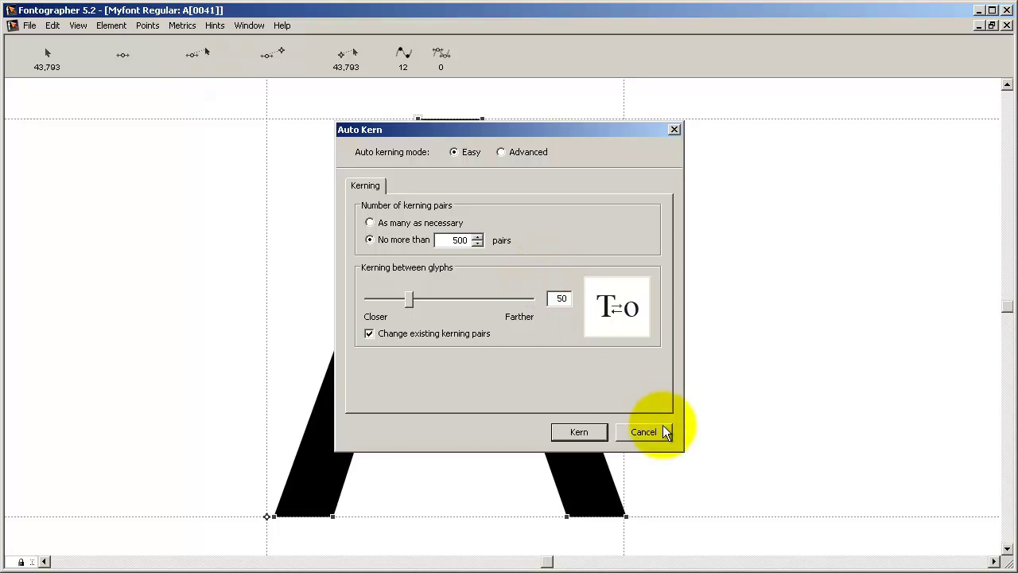
pyautogui.click(598, 430)
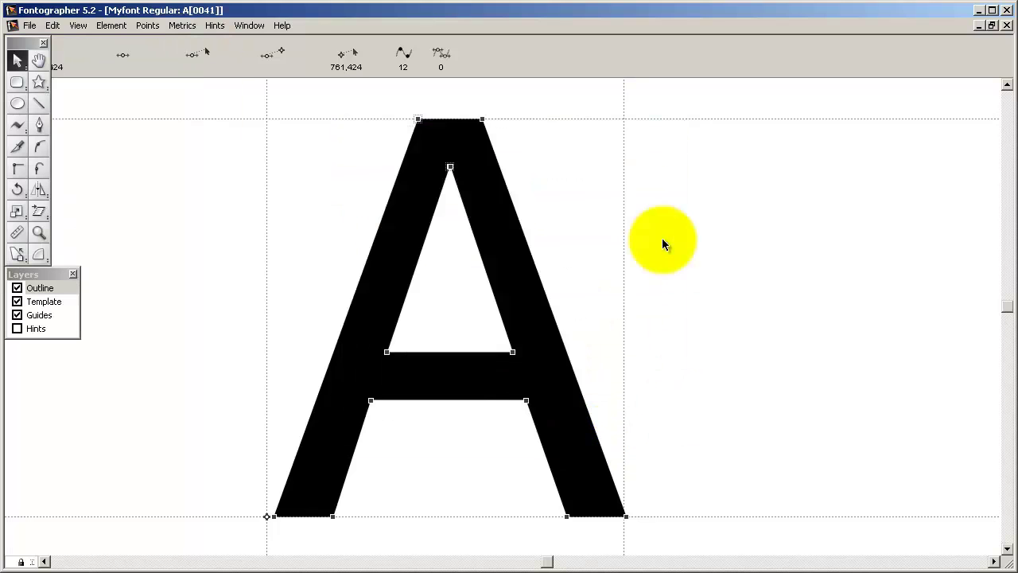
pyautogui.click(256, 28)
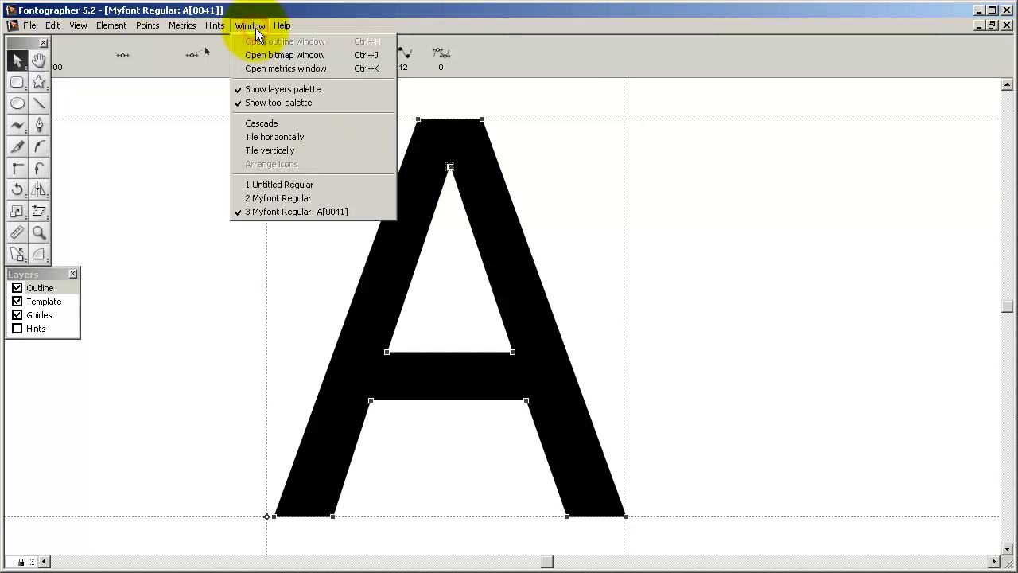
pyautogui.click(305, 70)
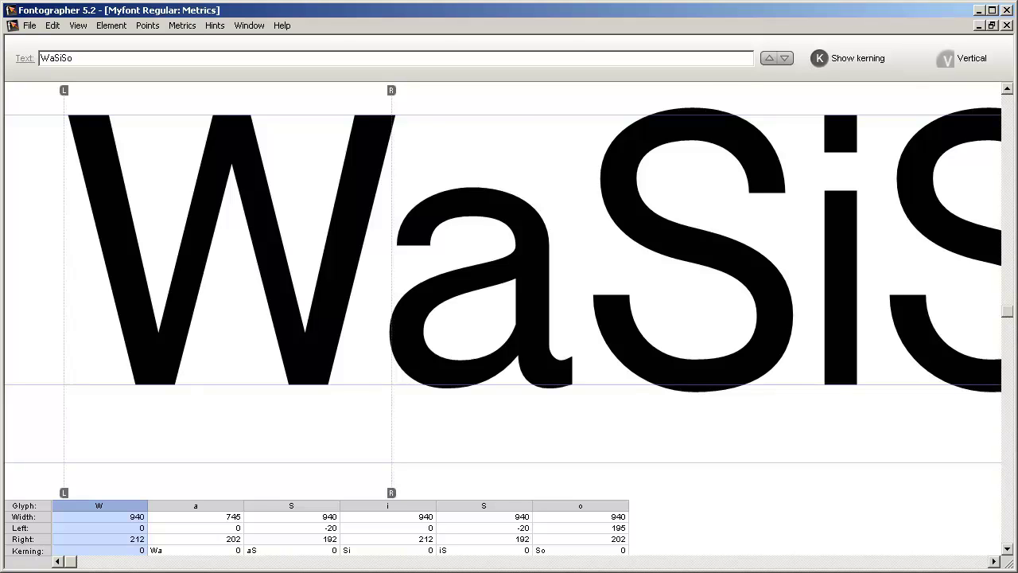
pyautogui.moveTo(104, 59); pyautogui.dragTo(33, 64)
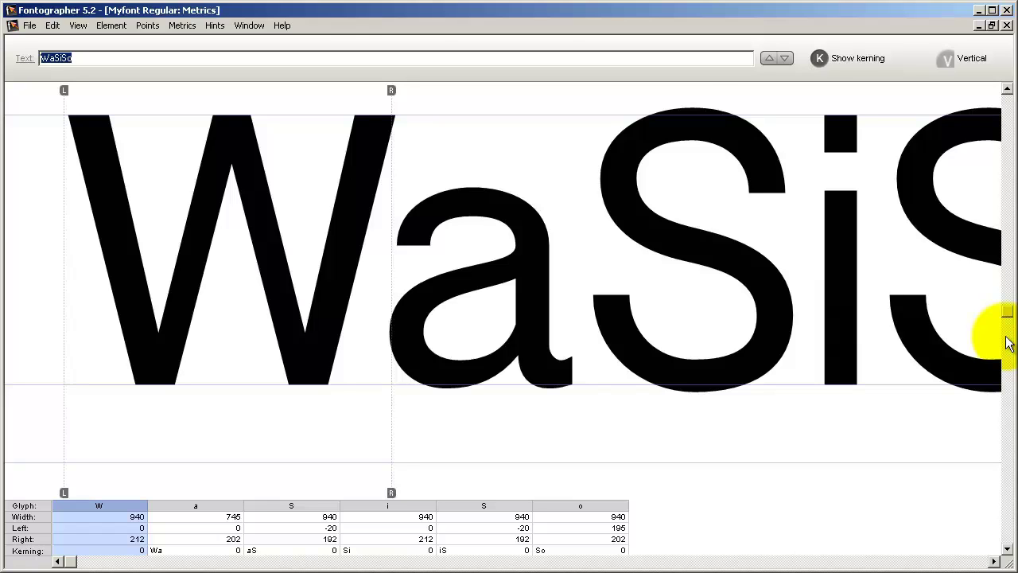
pyautogui.click(1006, 26)
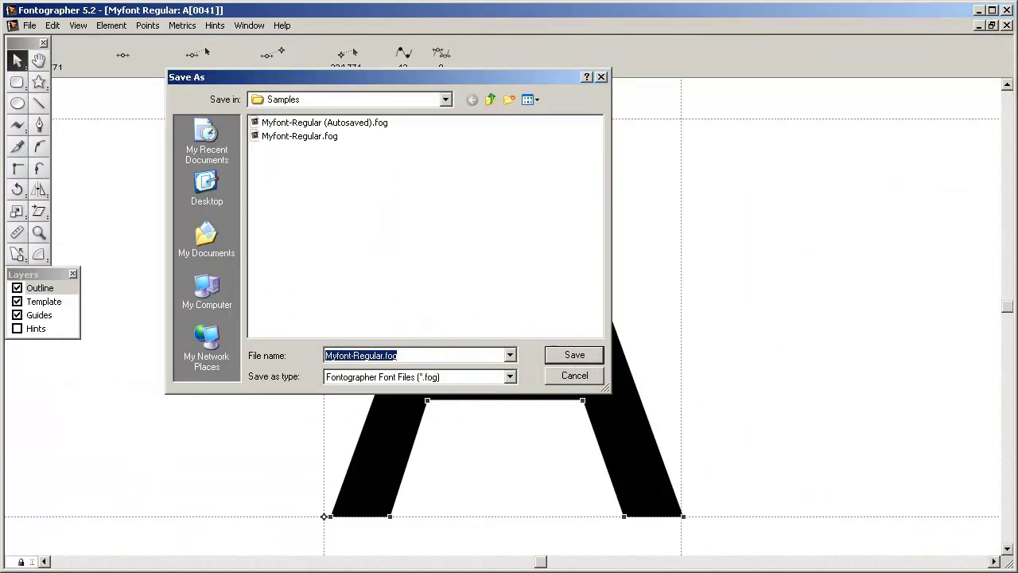
# Step: Dismiss the open dialog and Save As Myfont-Regular.fog in the Samples folder
pyautogui.press('Escape')
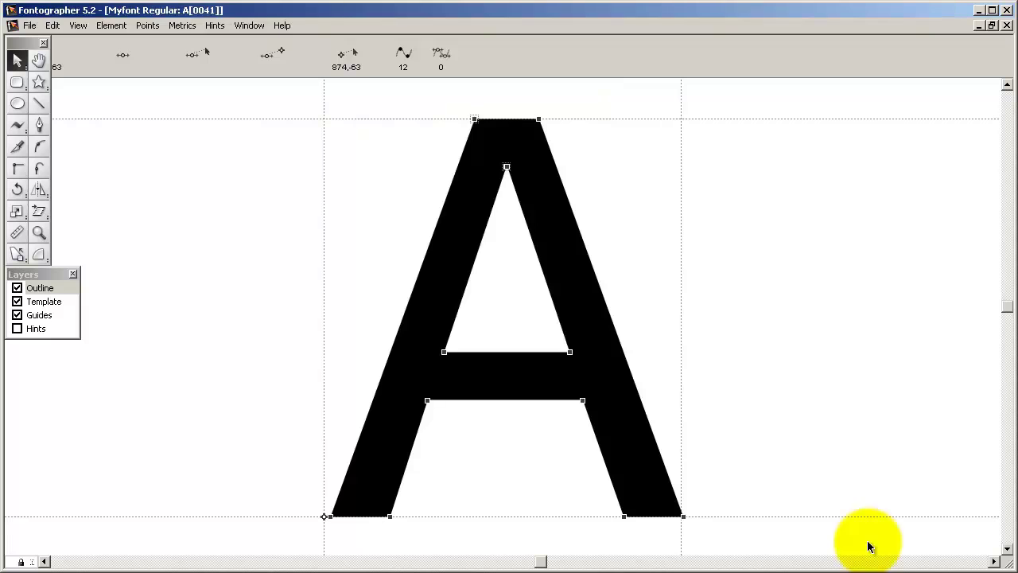
pyautogui.click(30, 27)
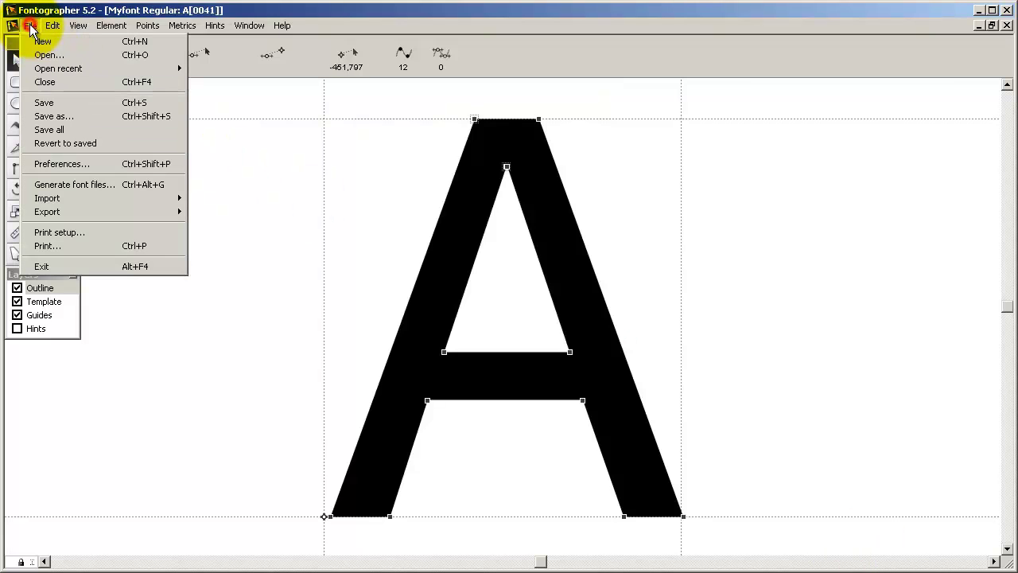
pyautogui.click(82, 113)
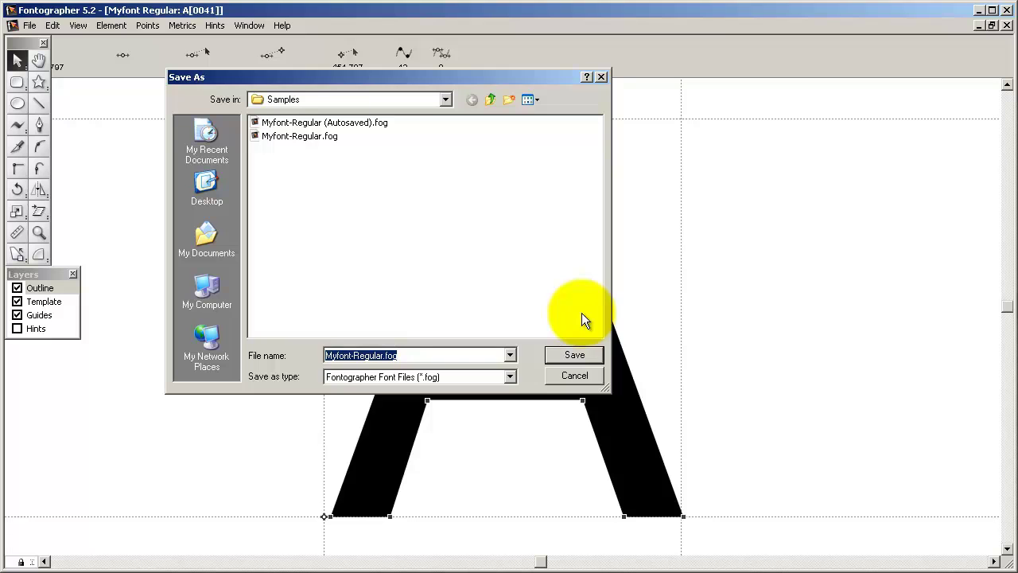
pyautogui.click(590, 379)
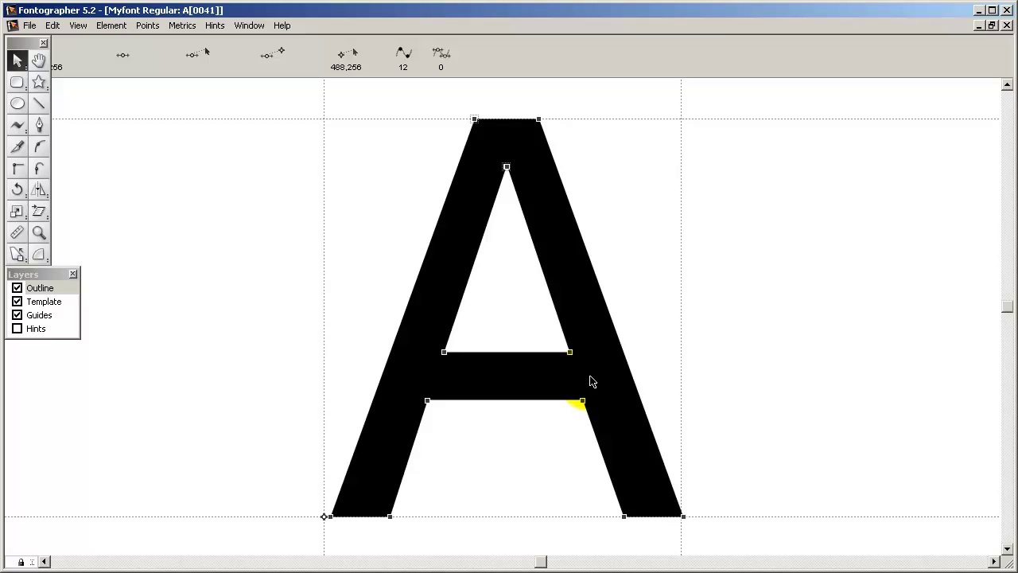
pyautogui.click(29, 24)
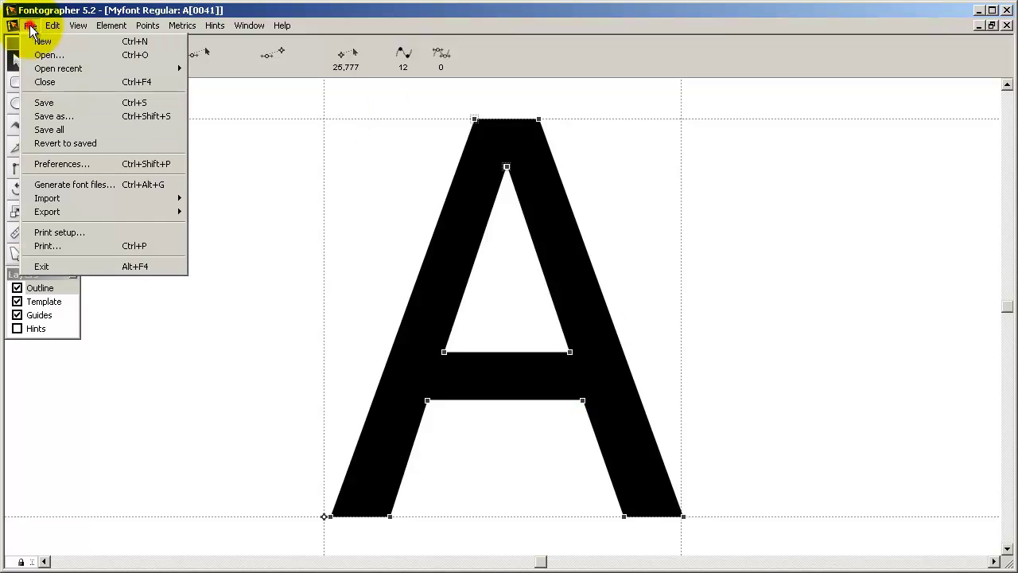
# Step: Set font generation to Windows platform with OpenType TT / Windows TrueType (.ttf) format
pyautogui.click(88, 184)
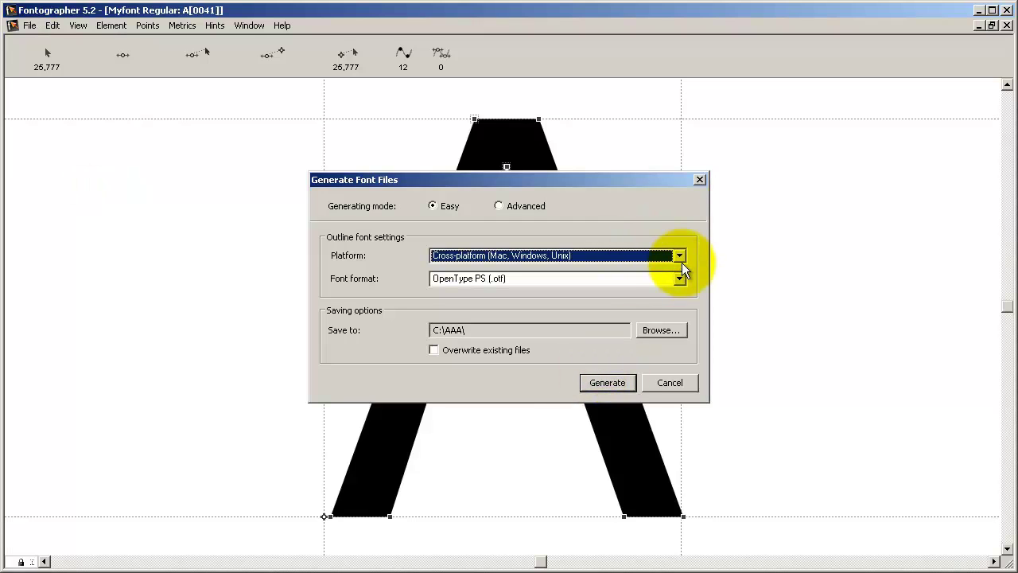
pyautogui.click(682, 260)
pyautogui.click(626, 283)
pyautogui.click(678, 278)
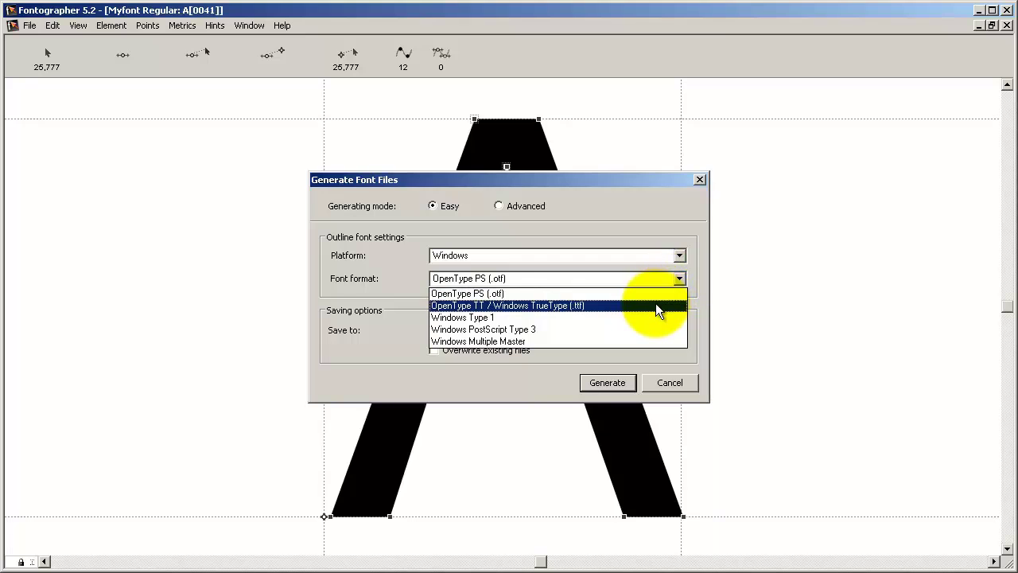
pyautogui.click(656, 308)
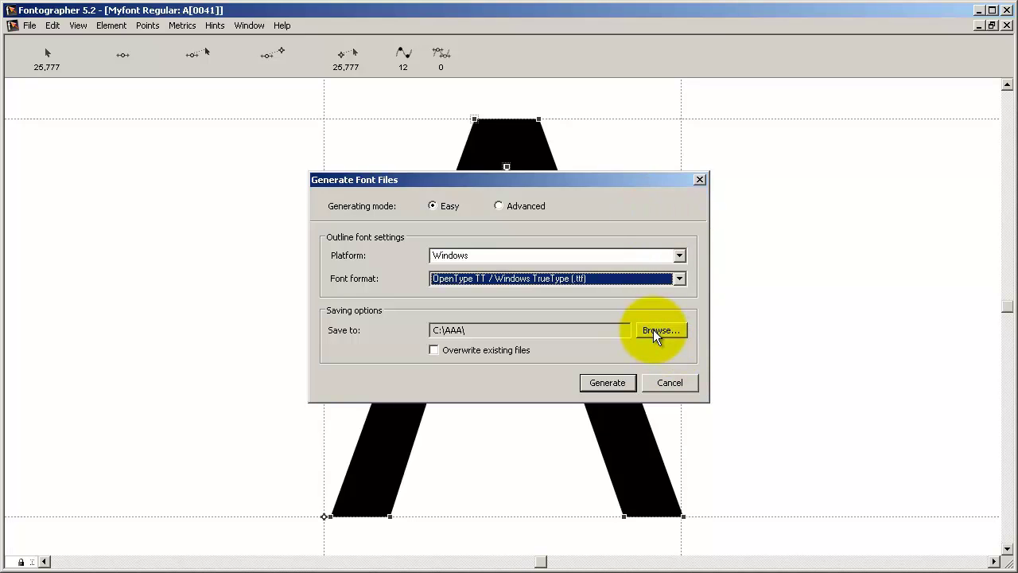
# Step: Generate the .ttf into C:\AAA\ and start Install New Font from the Windows Fonts folder
pyautogui.click(607, 383)
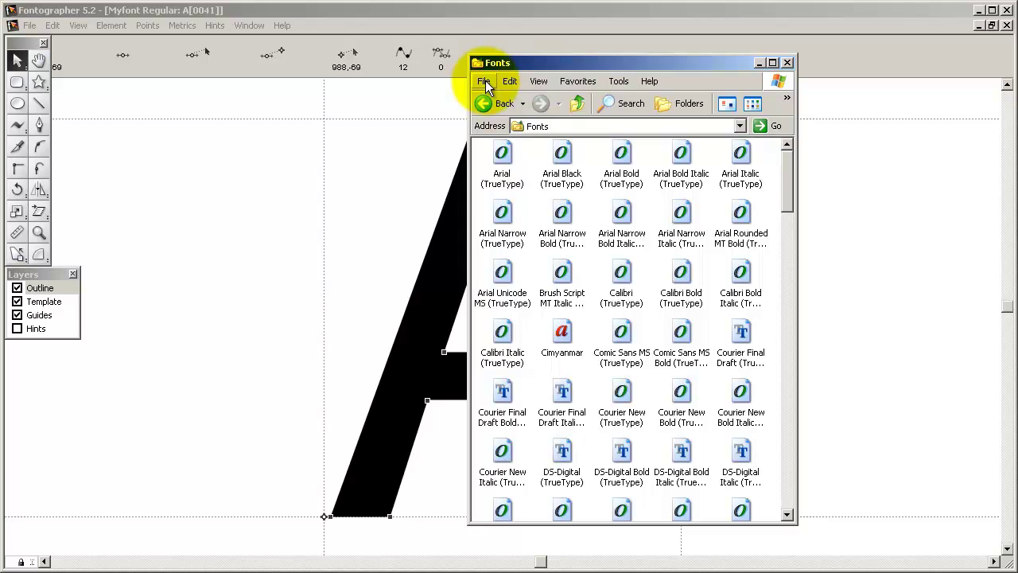
pyautogui.click(485, 80)
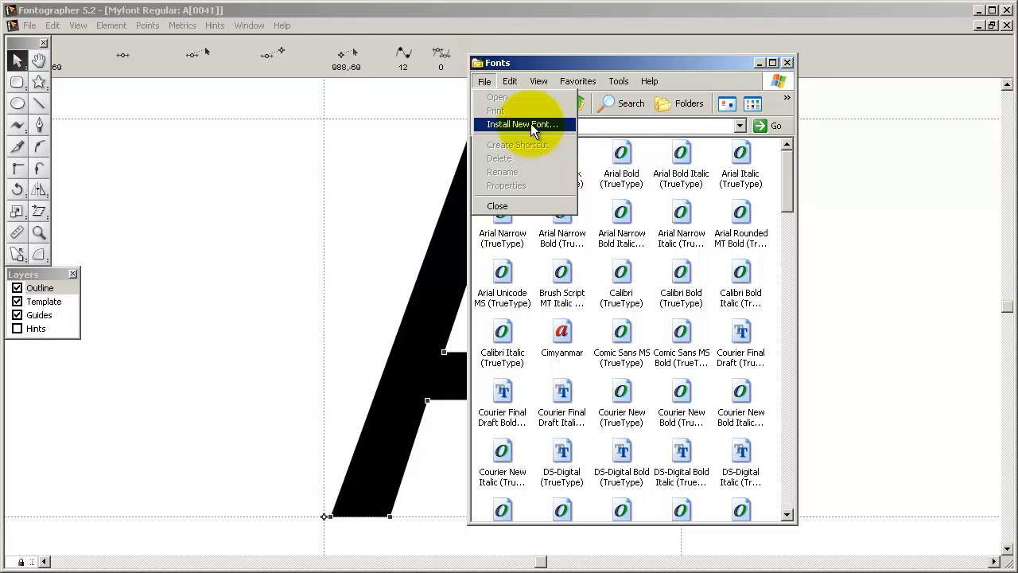
pyautogui.click(784, 59)
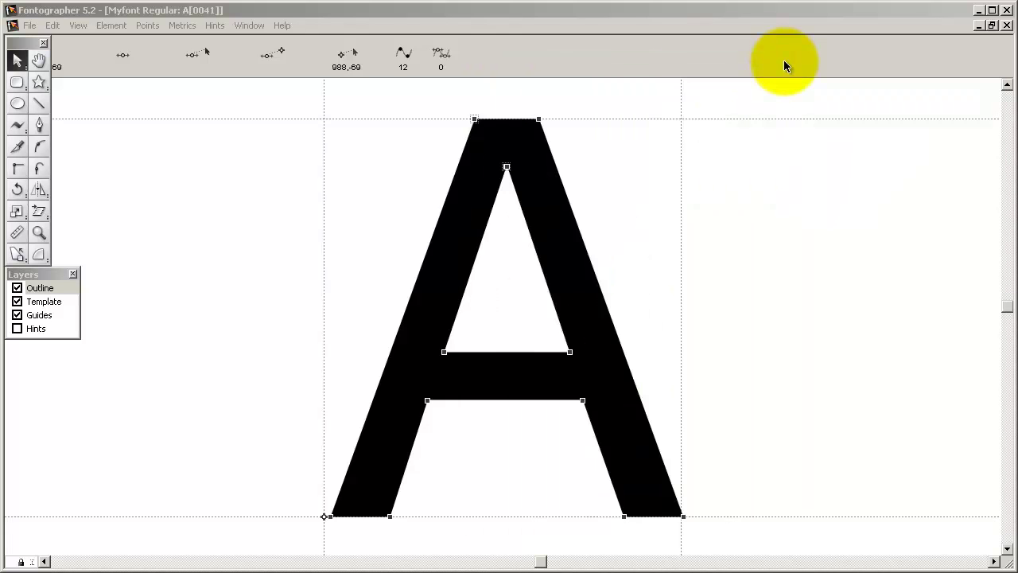